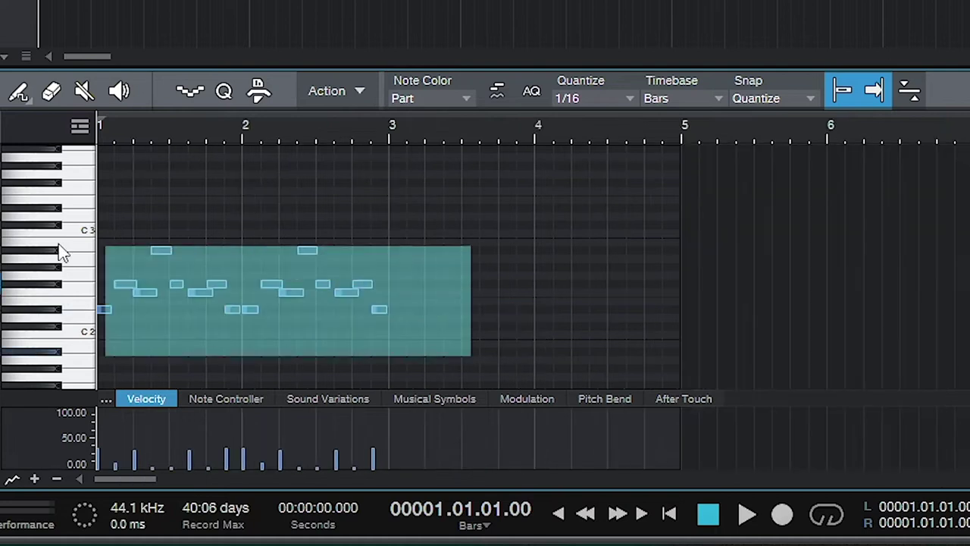
# - Play back the melody and transpose its selected notes up one octave
pyautogui.press('space')
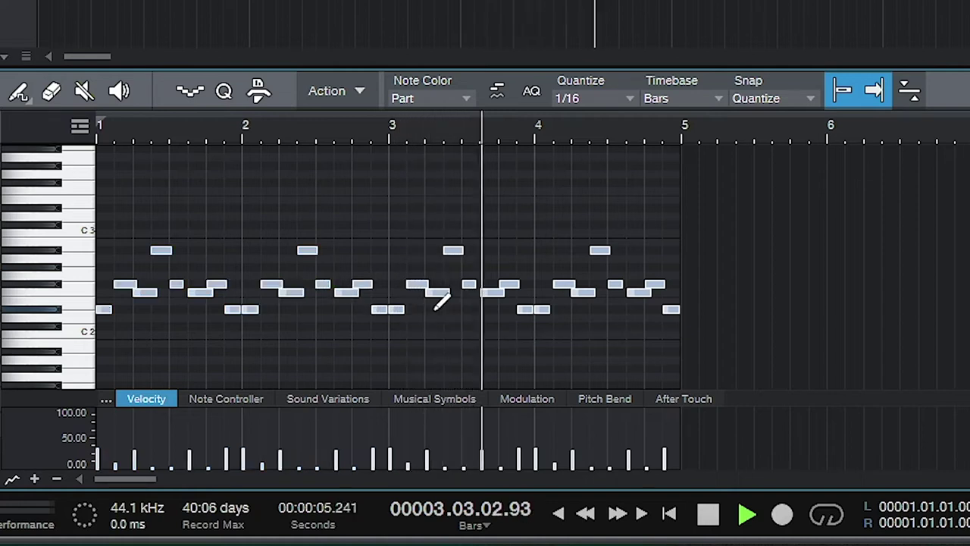
pyautogui.hotkey('shift', 'Up')
pyautogui.press('space')
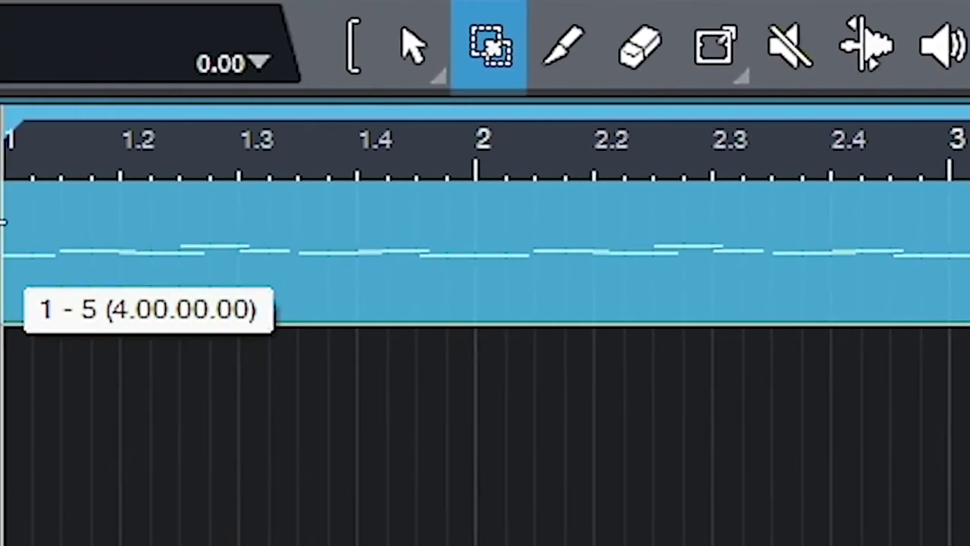
# - Mix down bars 1 to 5 of the melody part to audio and copy the resulting event onto the track below
pyautogui.rightClick(121, 259)
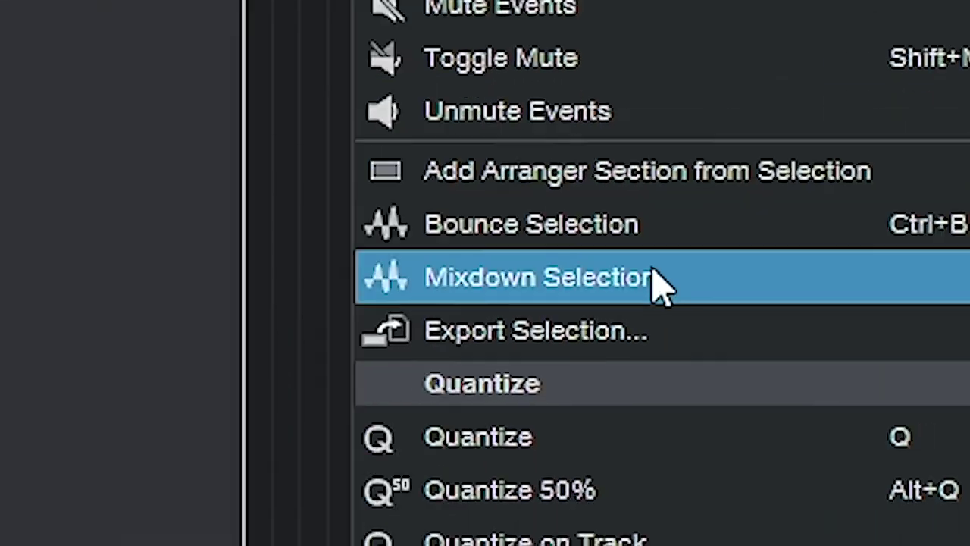
pyautogui.click(654, 281)
pyautogui.press('1')
pyautogui.moveTo(288, 162); pyautogui.dragTo(283, 195)
# - Split the copied audio event at every half bar from 1.3 to 4.3 to get eight equal slices
pyautogui.press('3')
pyautogui.click(119, 175)
pyautogui.click(204, 176)
pyautogui.click(287, 175)
pyautogui.click(372, 174)
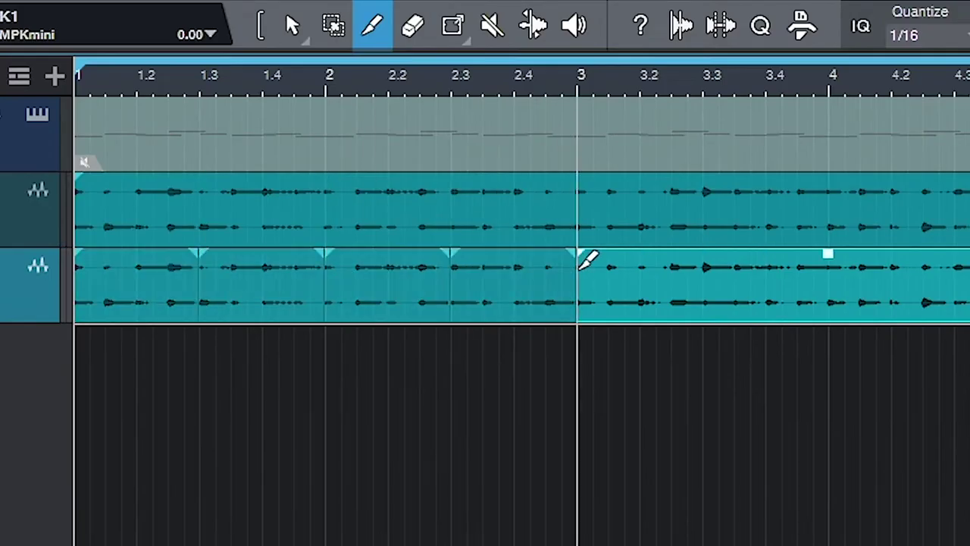
pyautogui.click(712, 266)
pyautogui.click(833, 266)
pyautogui.click(963, 266)
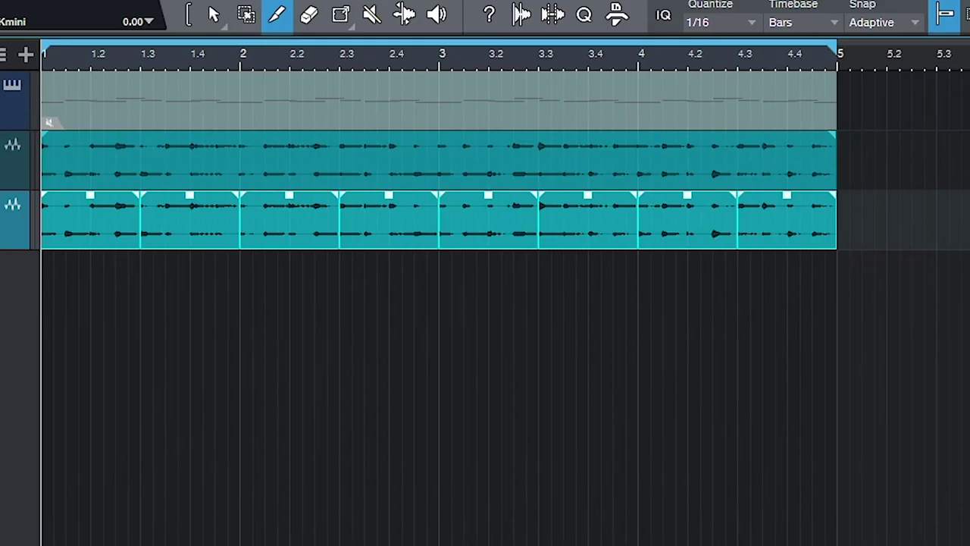
# - Draw steps in the Stutter lane of the Effectrix pattern and adjust the LFO Speed in X-Trem during playback
pyautogui.press('space')
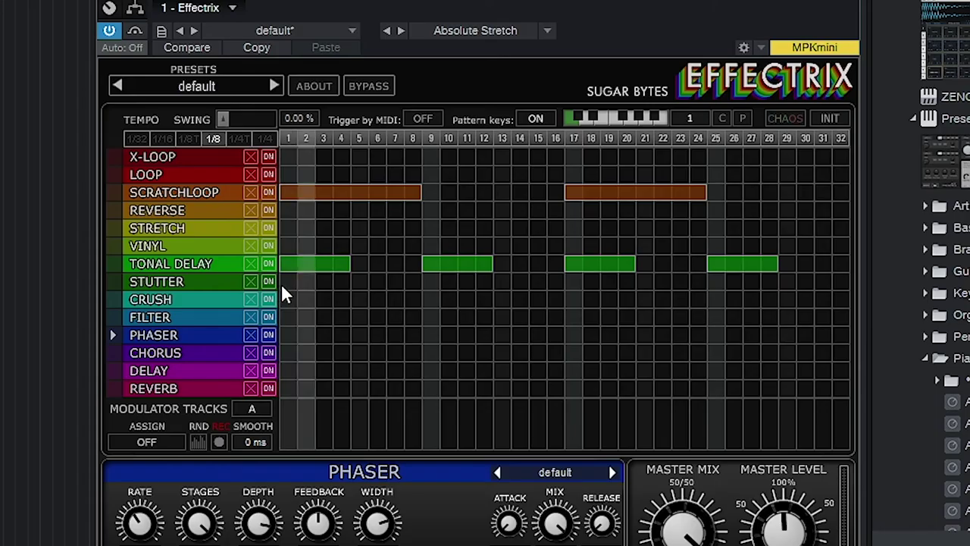
pyautogui.click(281, 283)
pyautogui.moveTo(362, 285); pyautogui.dragTo(858, 301)
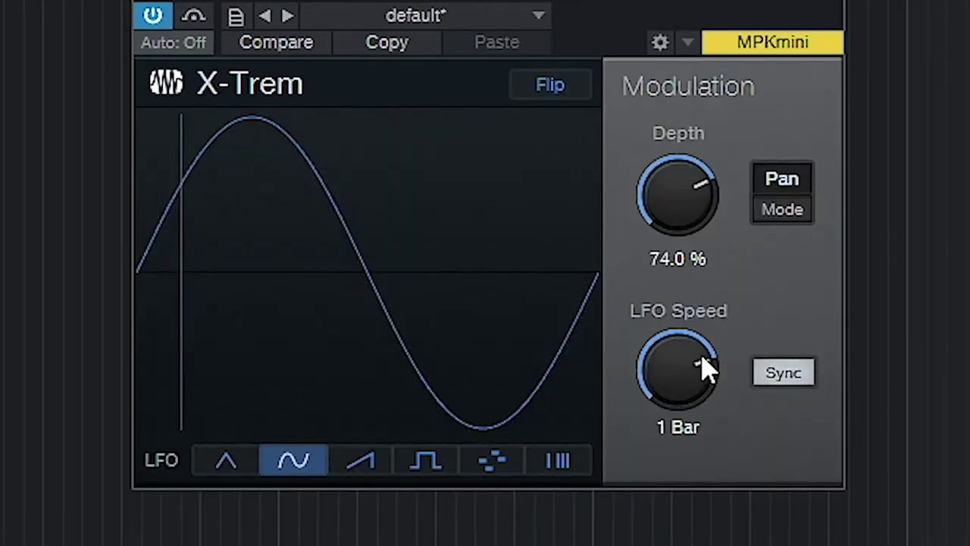
pyautogui.moveTo(705, 369); pyautogui.dragTo(687, 373)
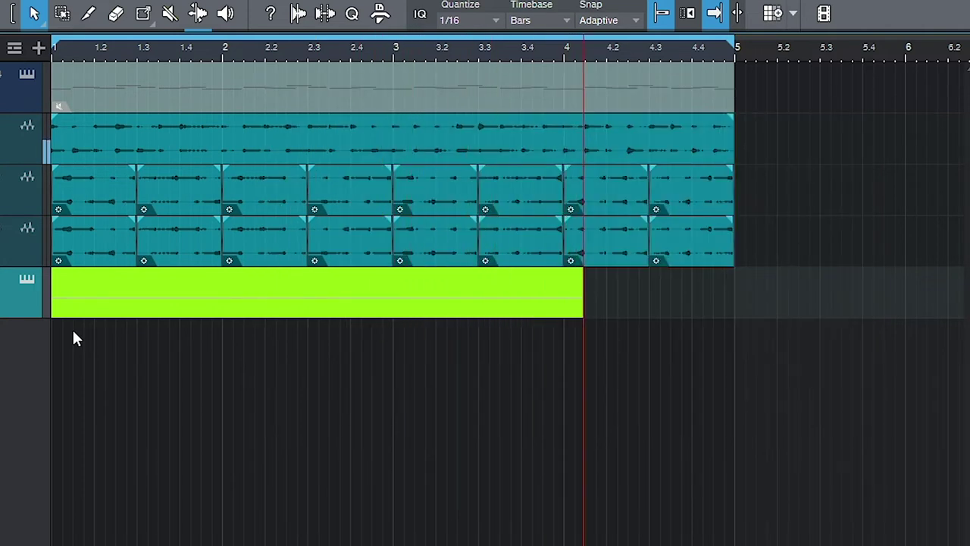
# - Select bars 1 to 5 of the newly recorded instrument part and mix it down to audio
pyautogui.moveTo(728, 300); pyautogui.dragTo(53, 300)
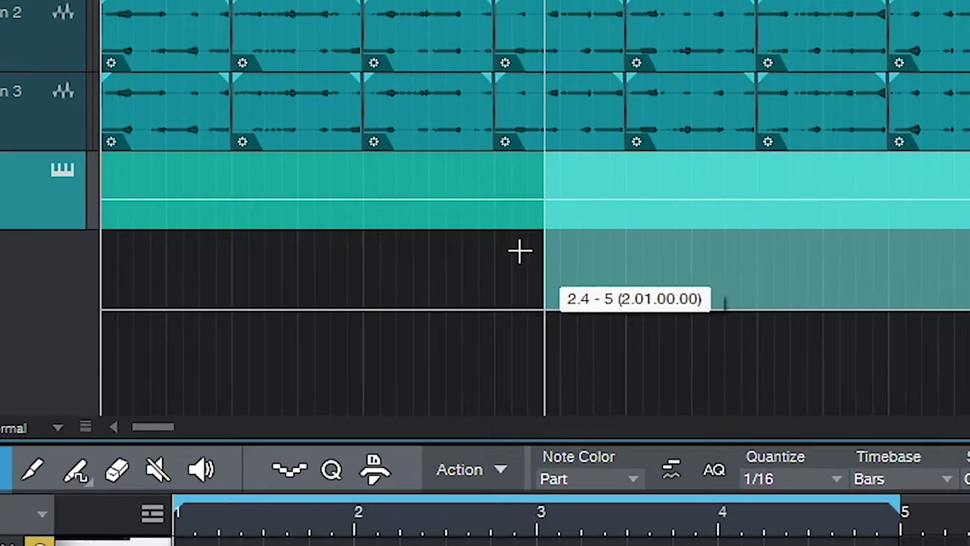
pyautogui.rightClick(99, 287)
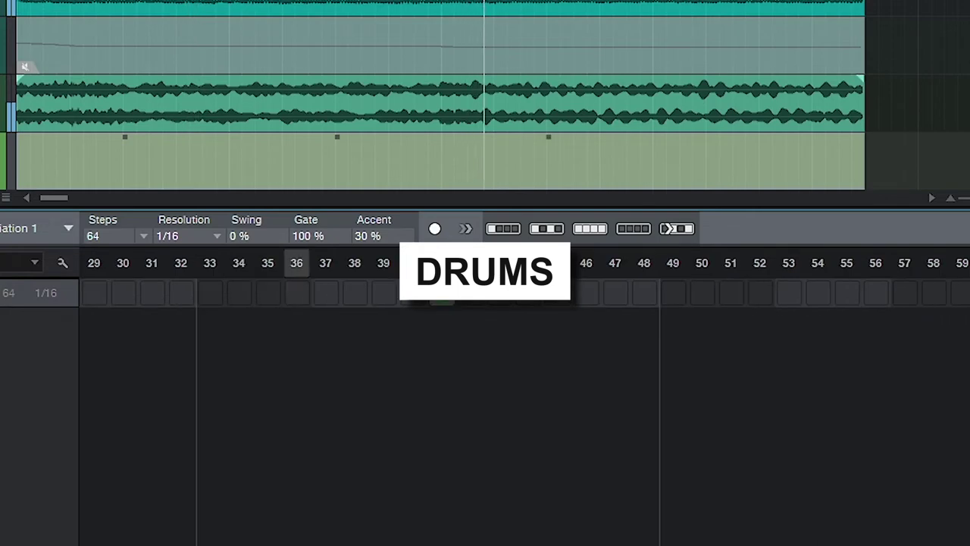
# - Add snare hits on steps 41 and 57 and set every second step in the hi-hat lane
pyautogui.click(442, 293)
pyautogui.click(906, 292)
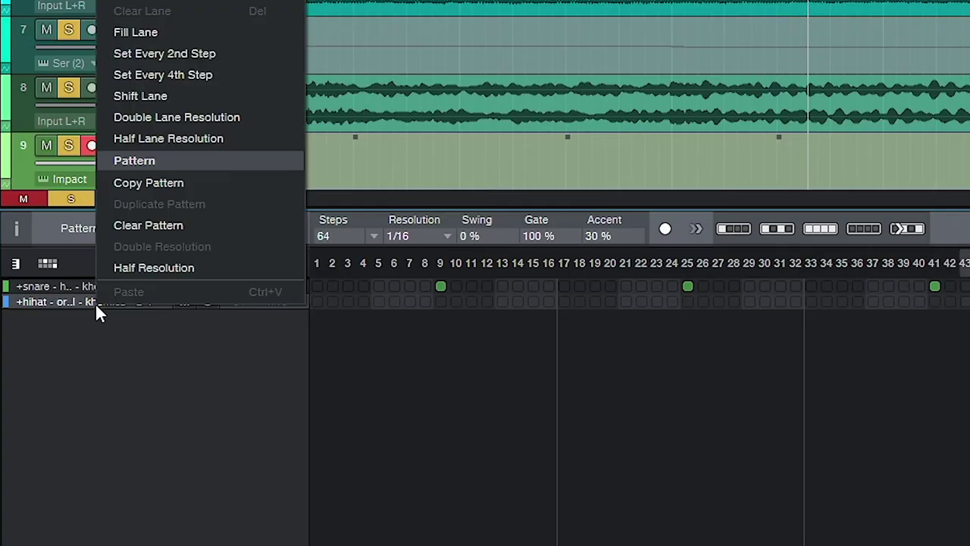
pyautogui.click(147, 56)
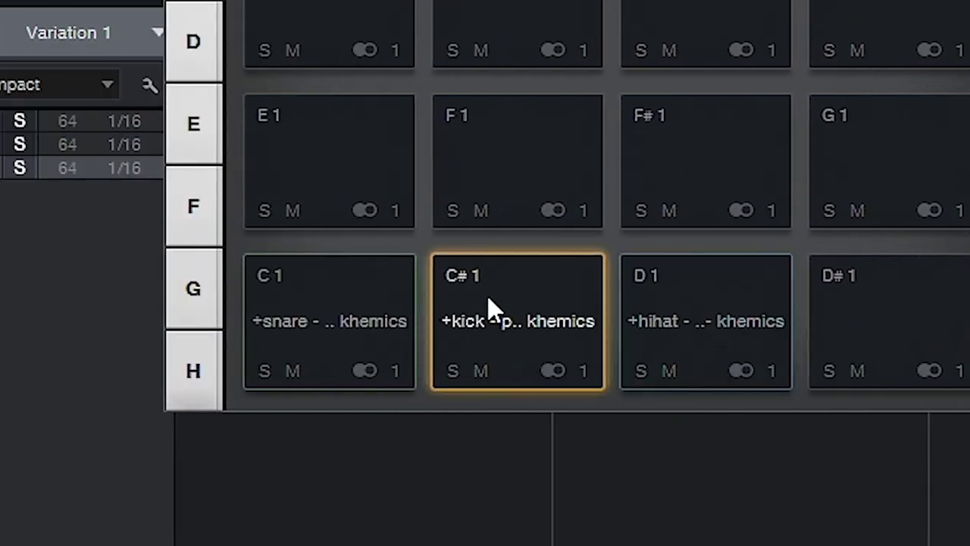
# - Audition the kick on the C# 1 pad and place kick hits on steps 1, 7 and 13 of the drum pattern
pyautogui.click(487, 300)
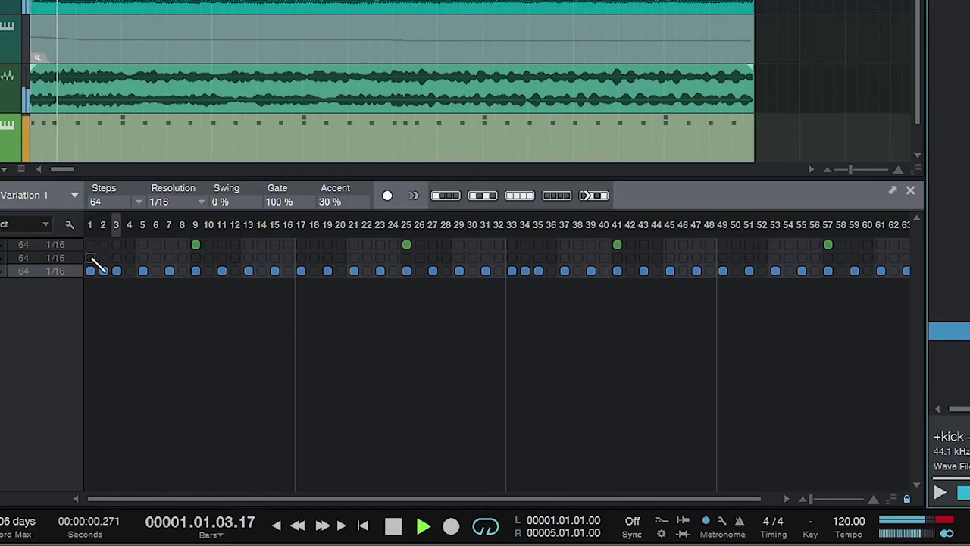
pyautogui.click(90, 258)
pyautogui.click(169, 258)
pyautogui.click(249, 257)
pyautogui.press('space')
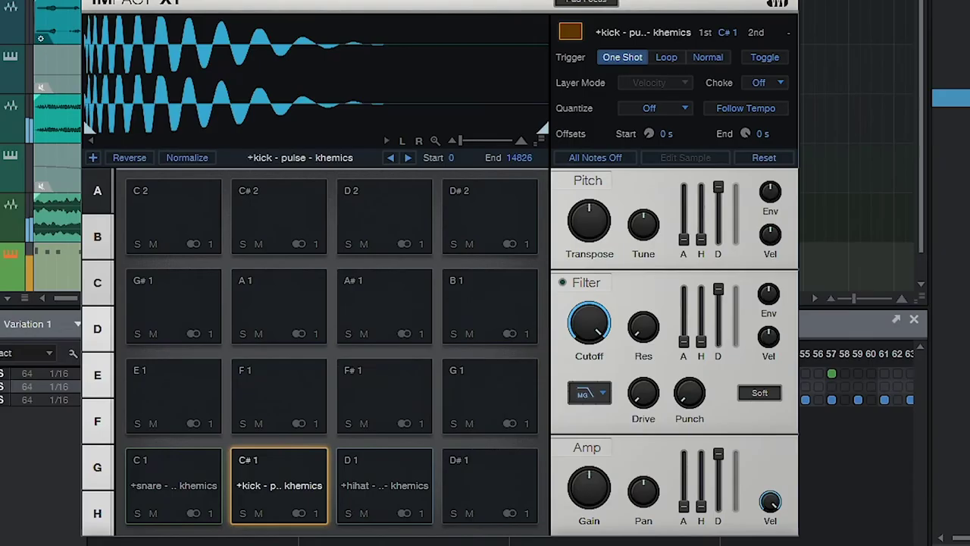
# - Load the open hi-hat sample onto an empty Impact XT pad and place hits on steps 1, 7, 13, 33, 39 and 45
pyautogui.moveTo(969, 356); pyautogui.dragTo(293, 364)
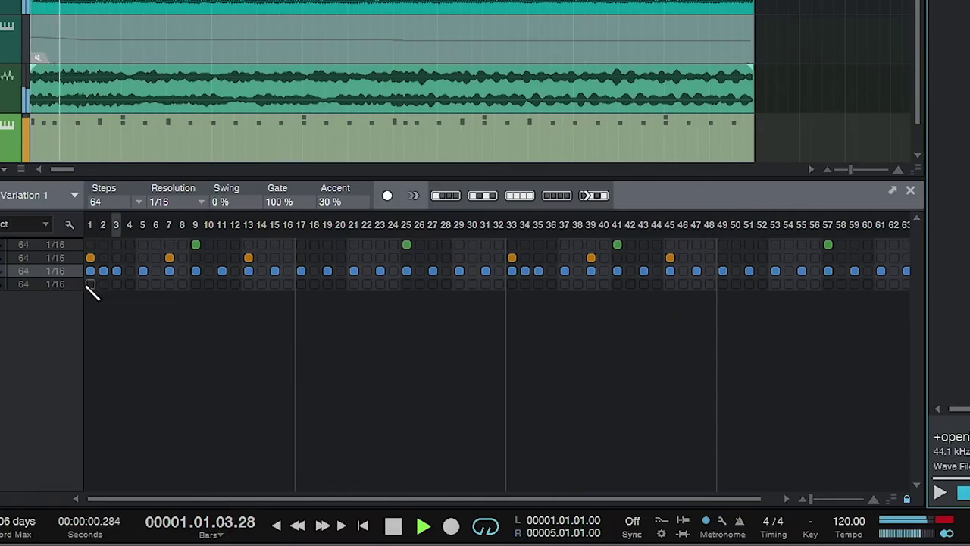
pyautogui.press('space')
pyautogui.click(170, 284)
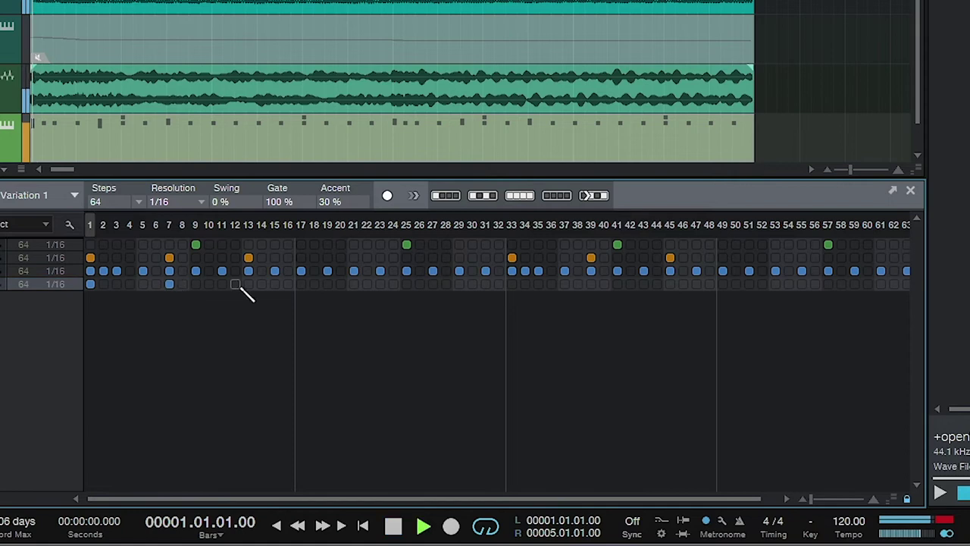
pyautogui.click(248, 284)
pyautogui.click(512, 285)
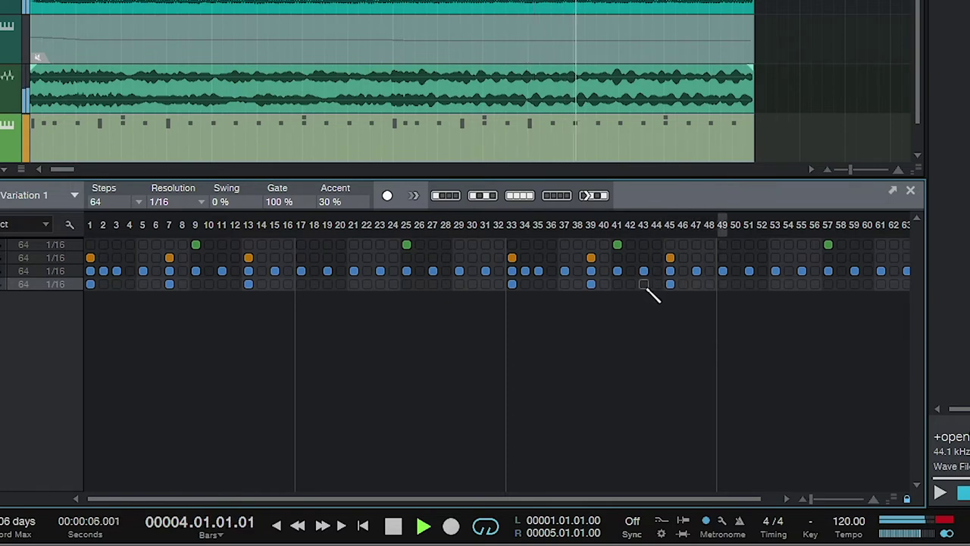
# - Add a hit on step 15 of the additional hardtop snare lane and check the pattern in playback
pyautogui.press('space')
pyautogui.click(275, 297)
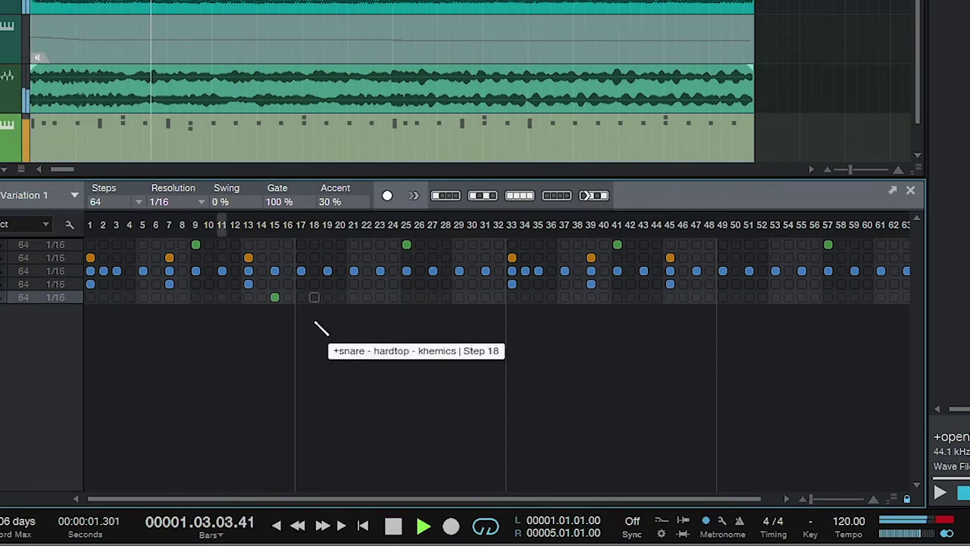
pyautogui.press('space')
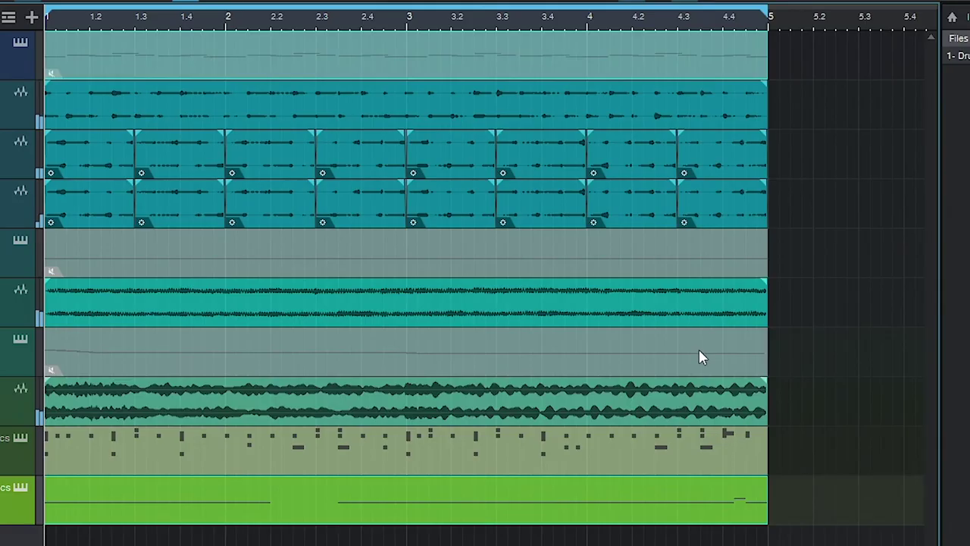
pyautogui.click(713, 410)
pyautogui.click(576, 311)
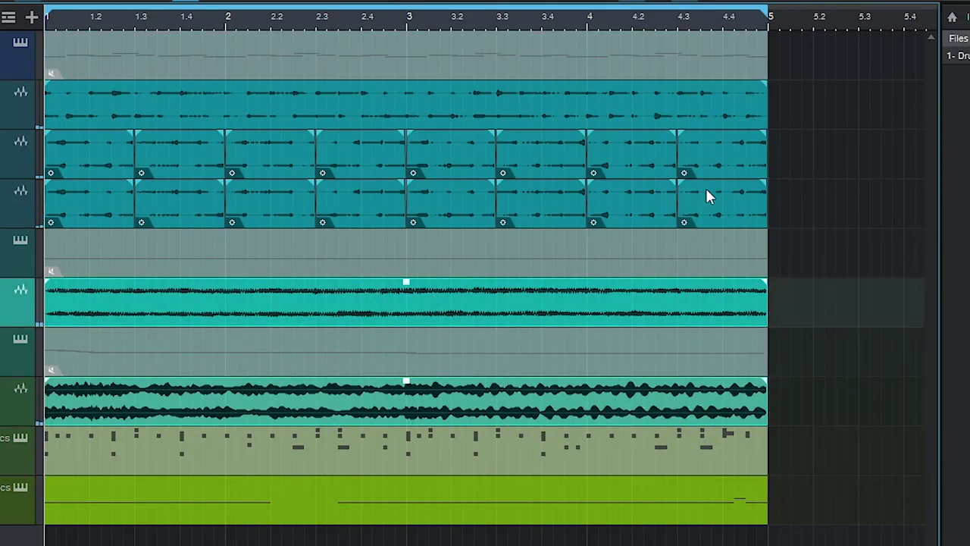
pyautogui.click(594, 111)
pyautogui.rightClick(477, 116)
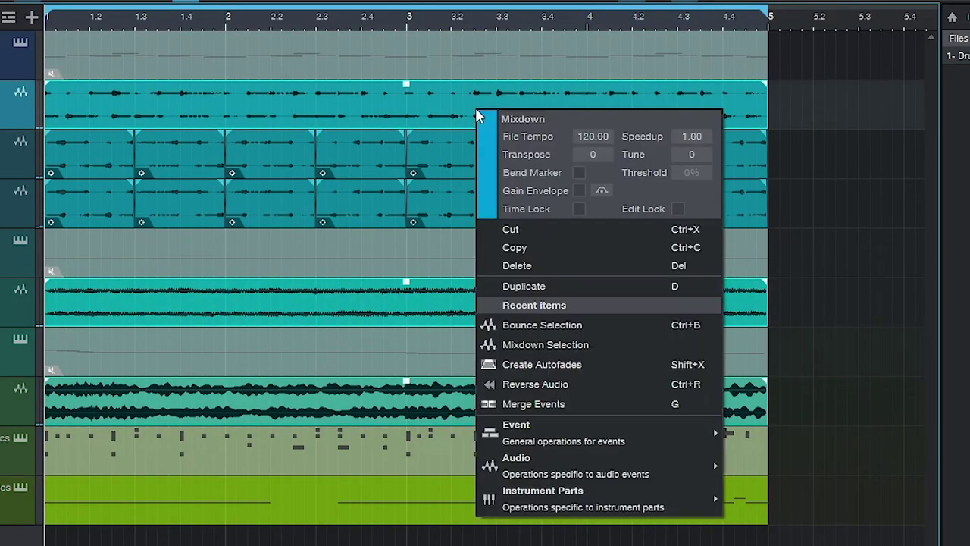
pyautogui.click(816, 162)
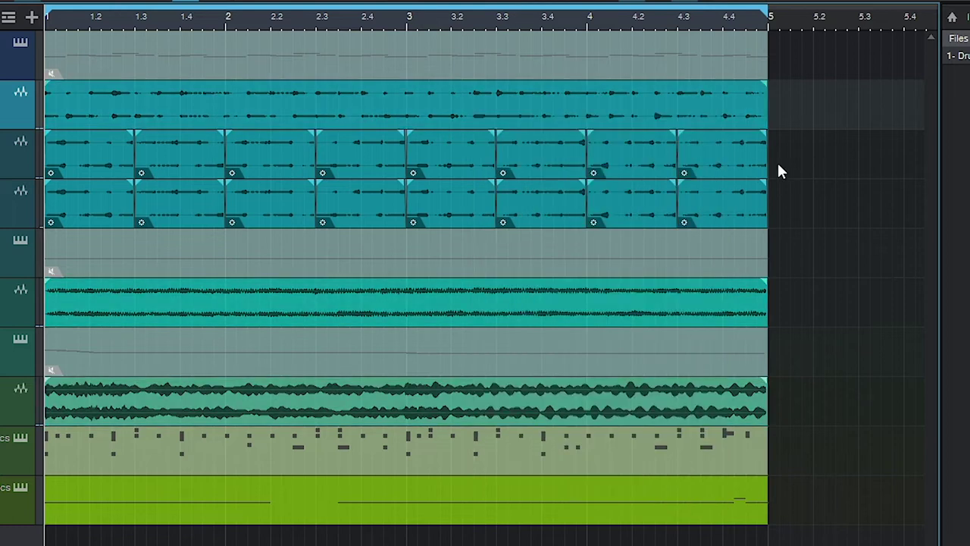
# - Play the arrangement and open the event options for the last two green audio clips in the uppermost clip group
pyautogui.press('space')
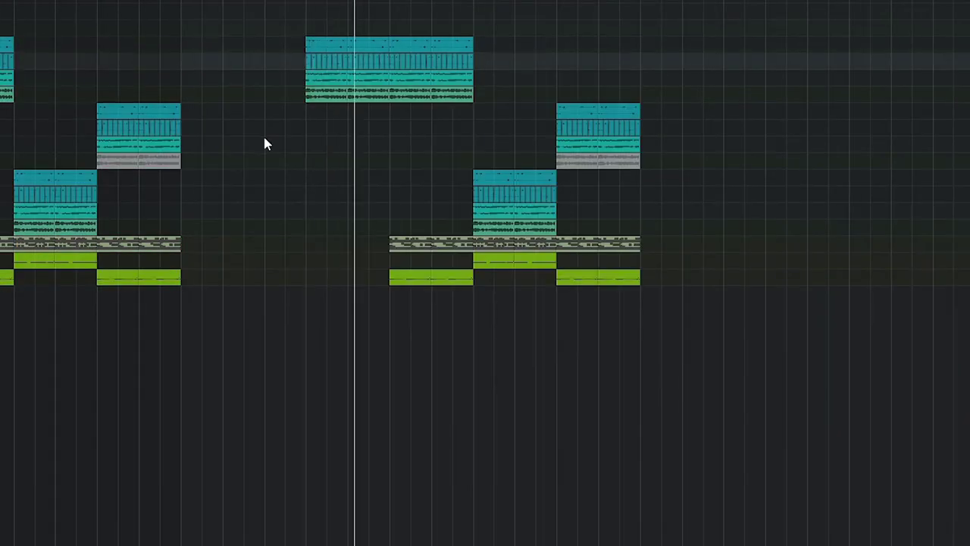
pyautogui.rightClick(407, 97)
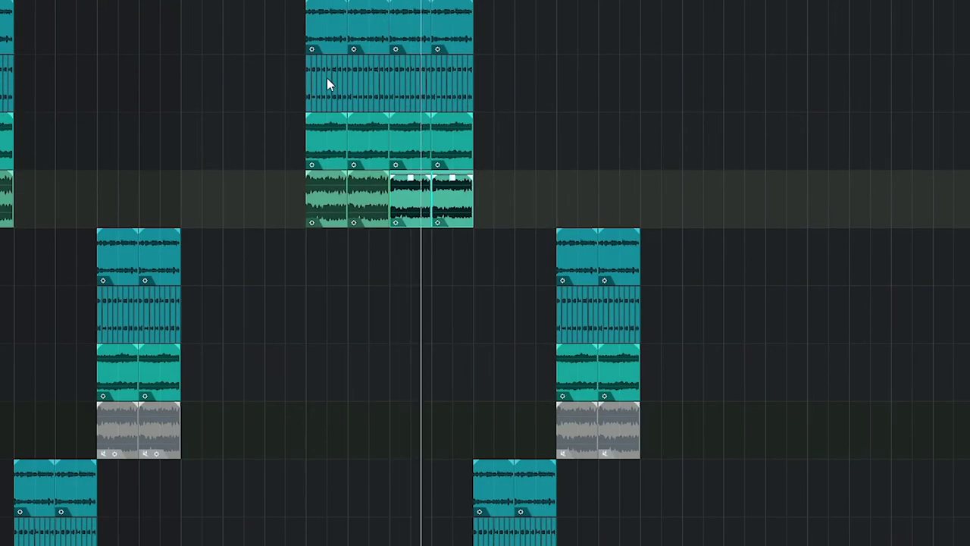